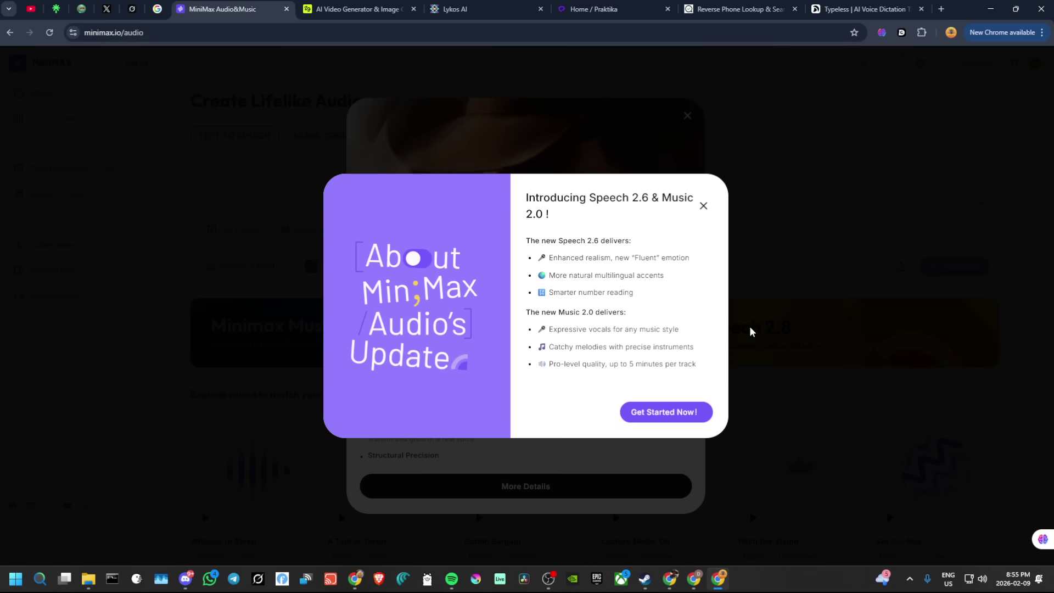
Dismiss the Speech 2.6 and Music 2.0 announcement and open the full details of the Music 2.5 release
click(645, 416)
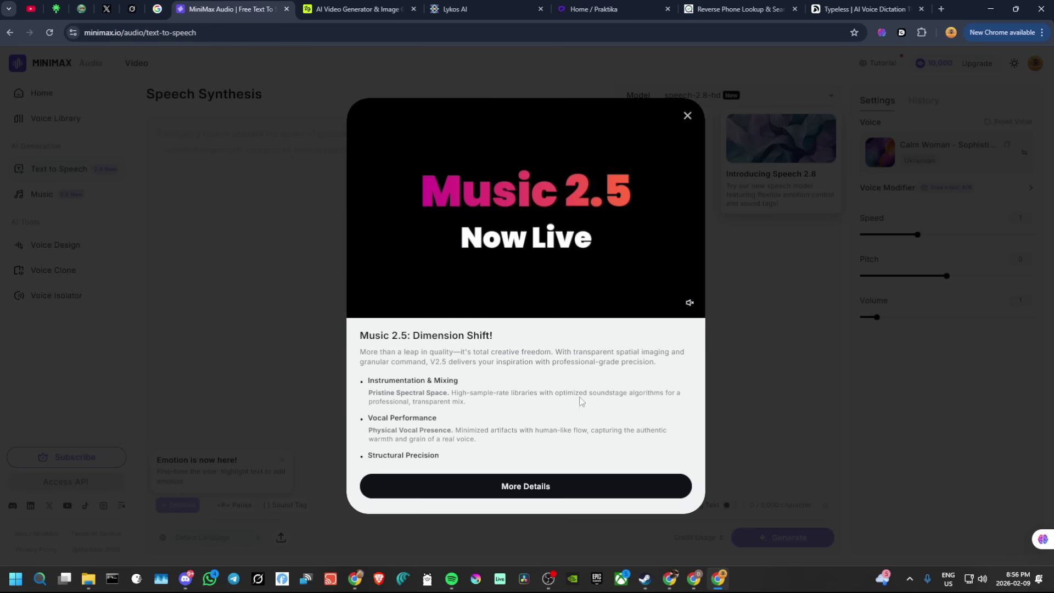
scroll(515, 388, down, 1)
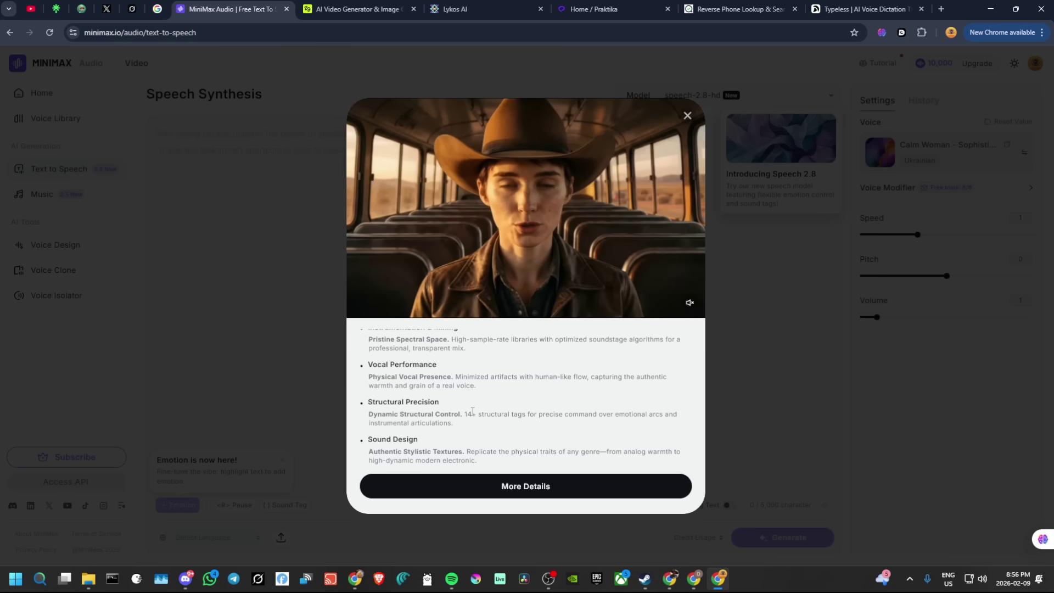
click(512, 494)
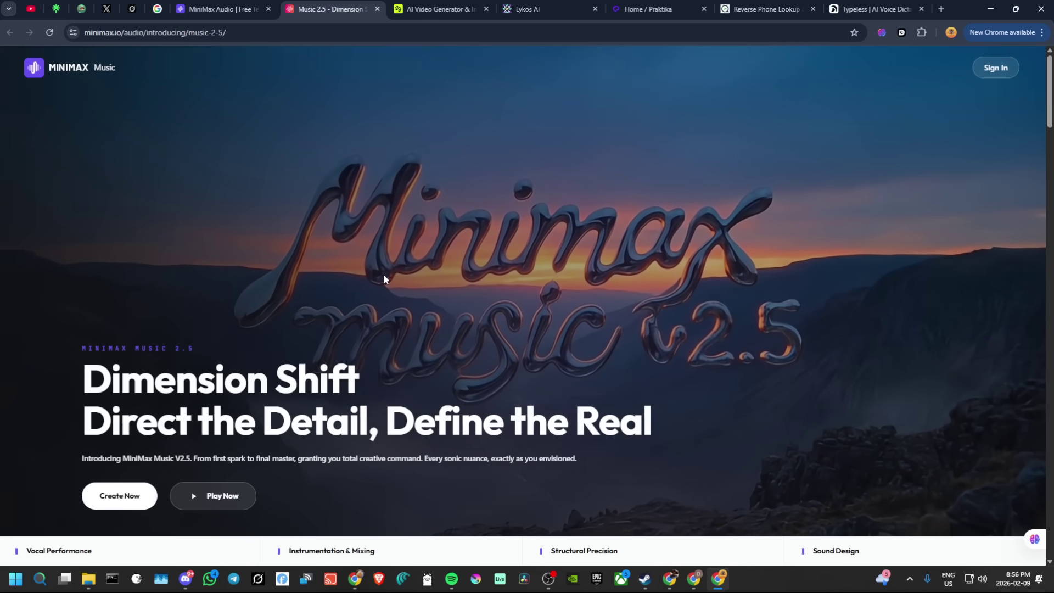
Look over the Music 2.5 introduction, then open its music creation page and accept the music creation terms
scroll(384, 277, down, 1)
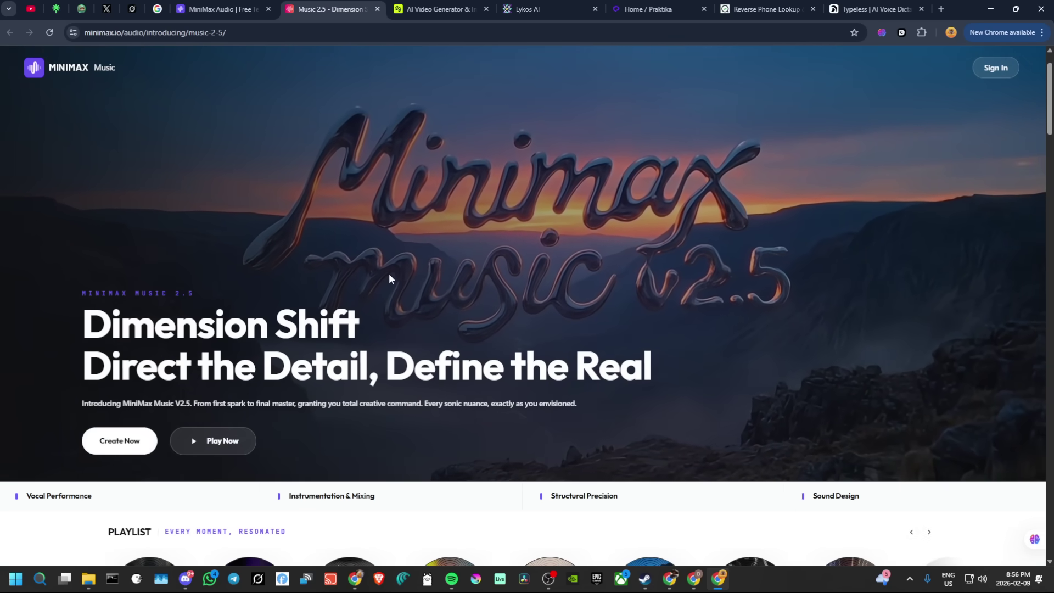
scroll(390, 279, down, 1)
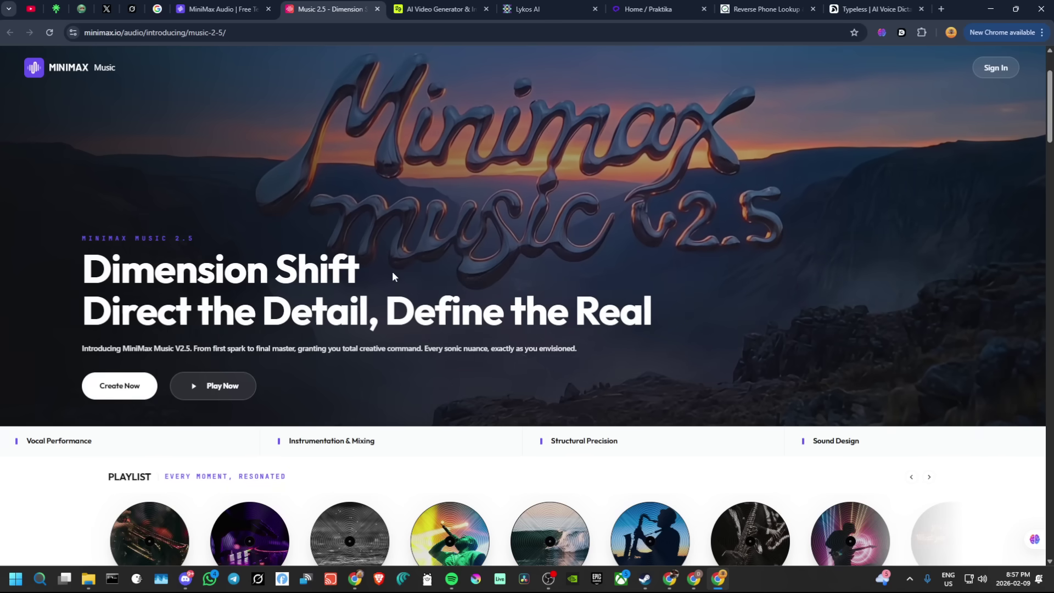
scroll(392, 271, down, 1)
scroll(392, 272, down, 1)
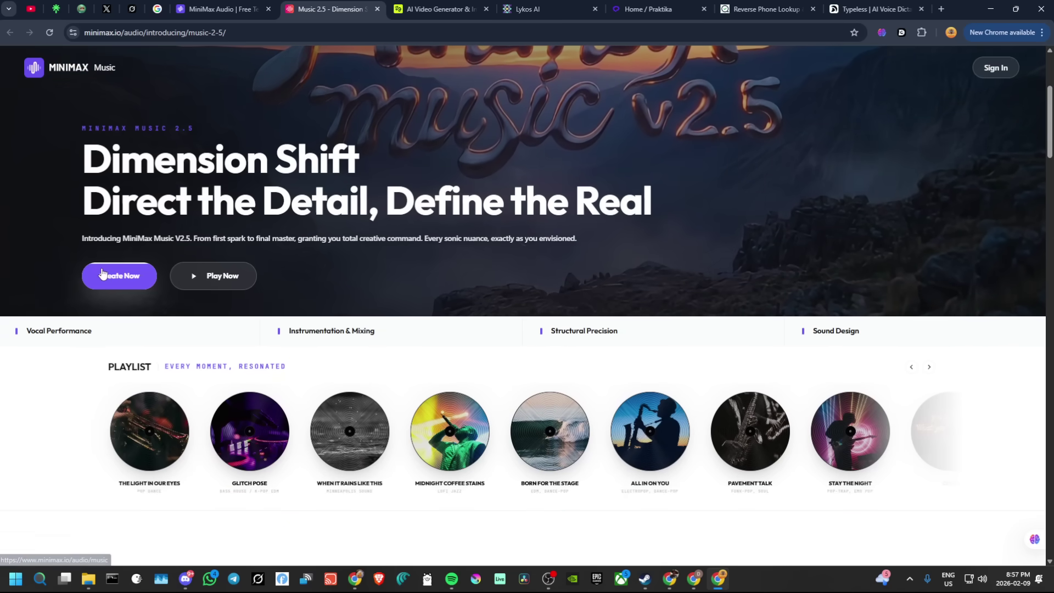
scroll(253, 274, down, 1)
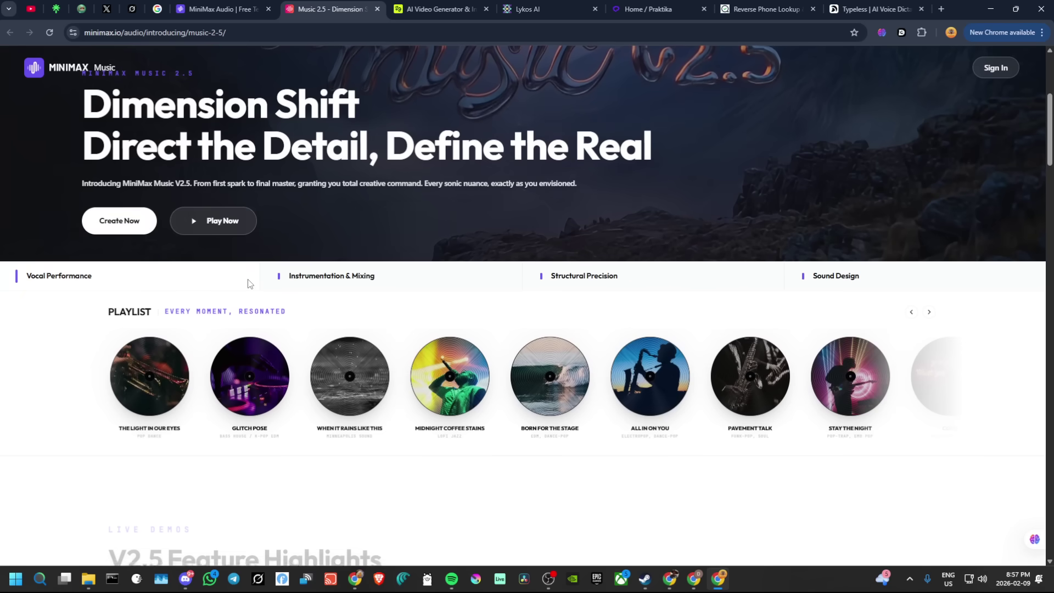
click(126, 221)
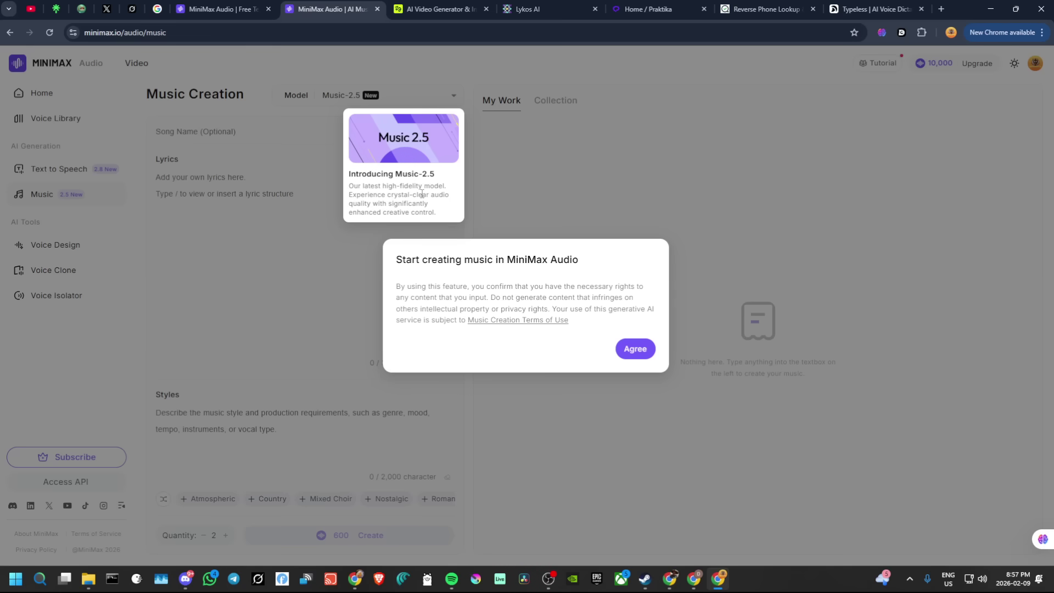
click(636, 349)
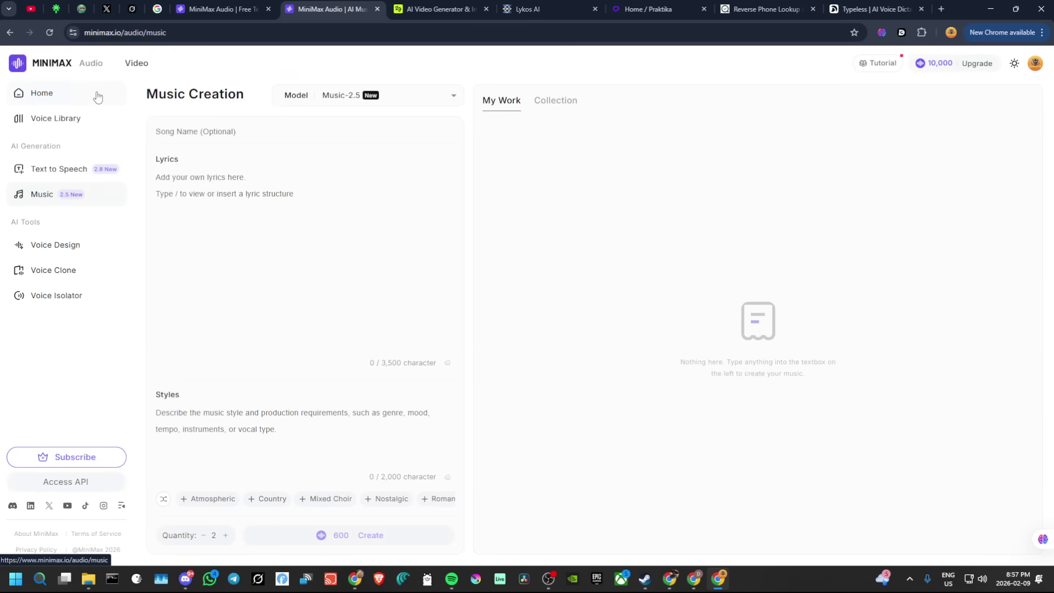
View the speech synthesis page, then generate voices in Voice Design with the Mystic Fortune Teller preset from the reshuffled suggestions
click(50, 175)
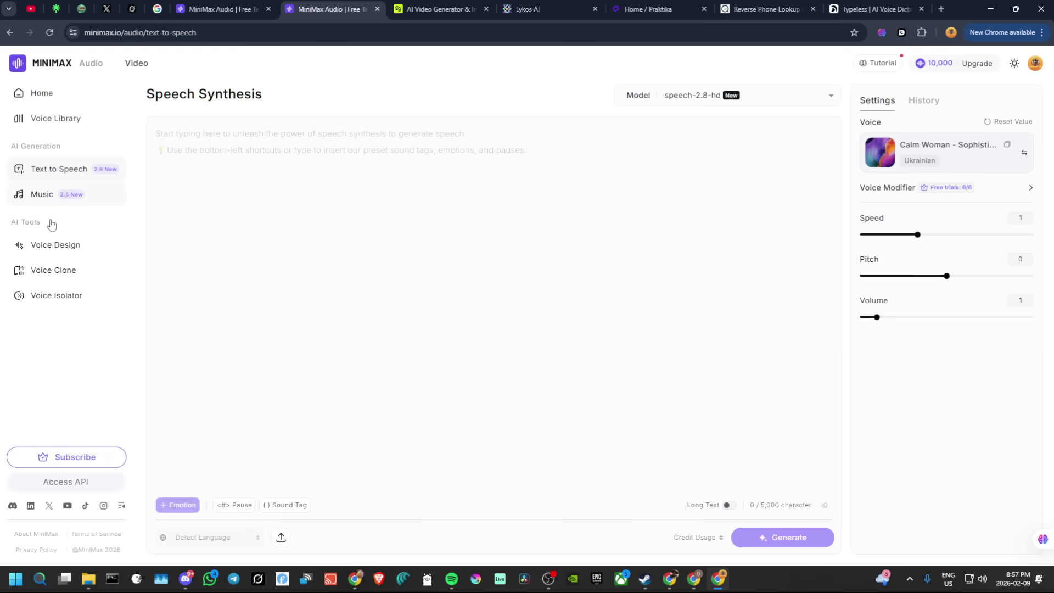
click(37, 251)
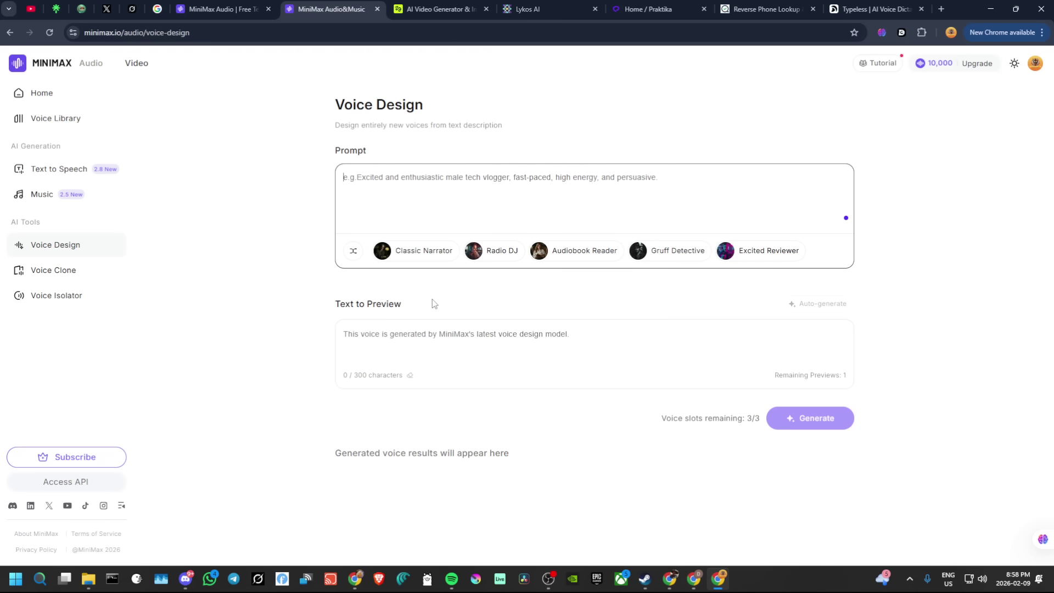
click(353, 254)
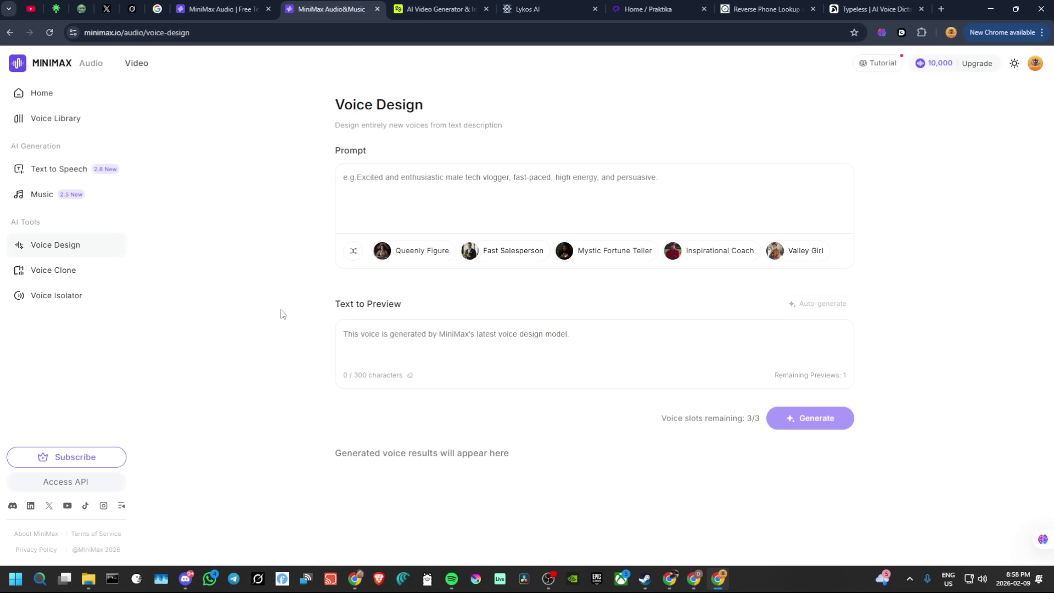
scroll(281, 313, down, 1)
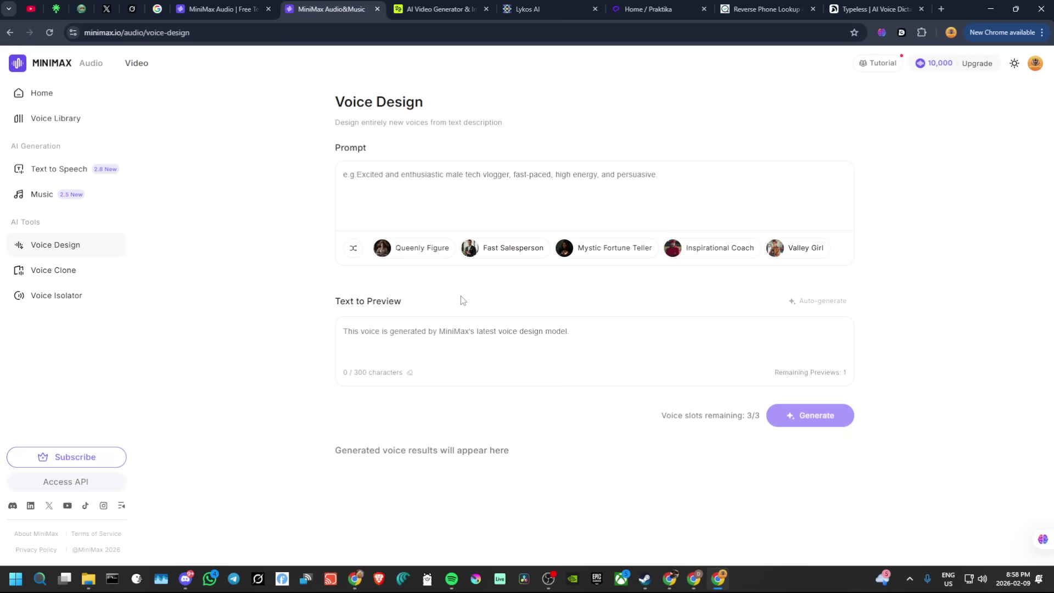
click(572, 251)
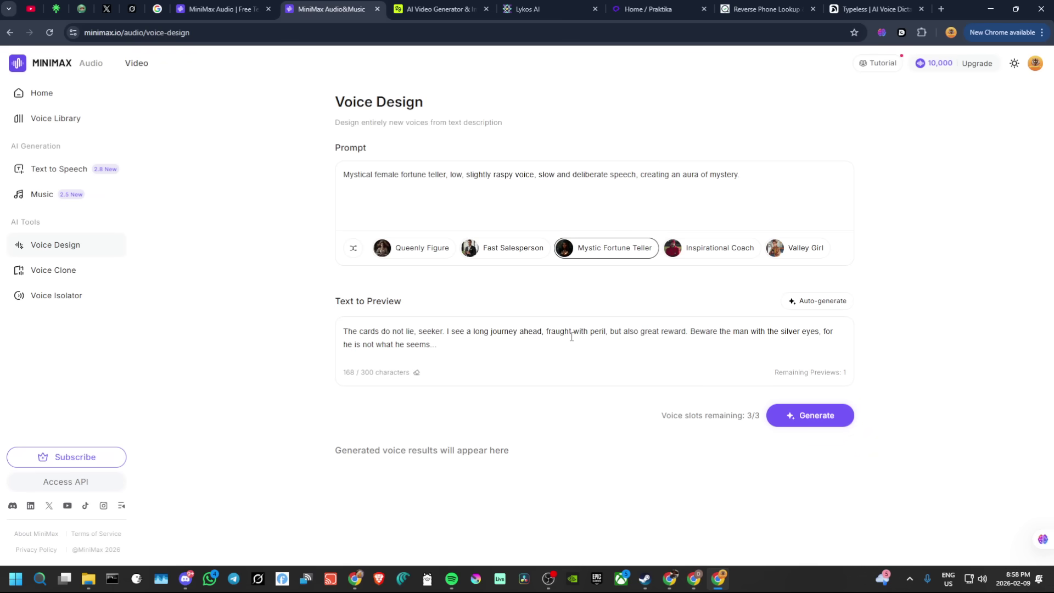
click(820, 420)
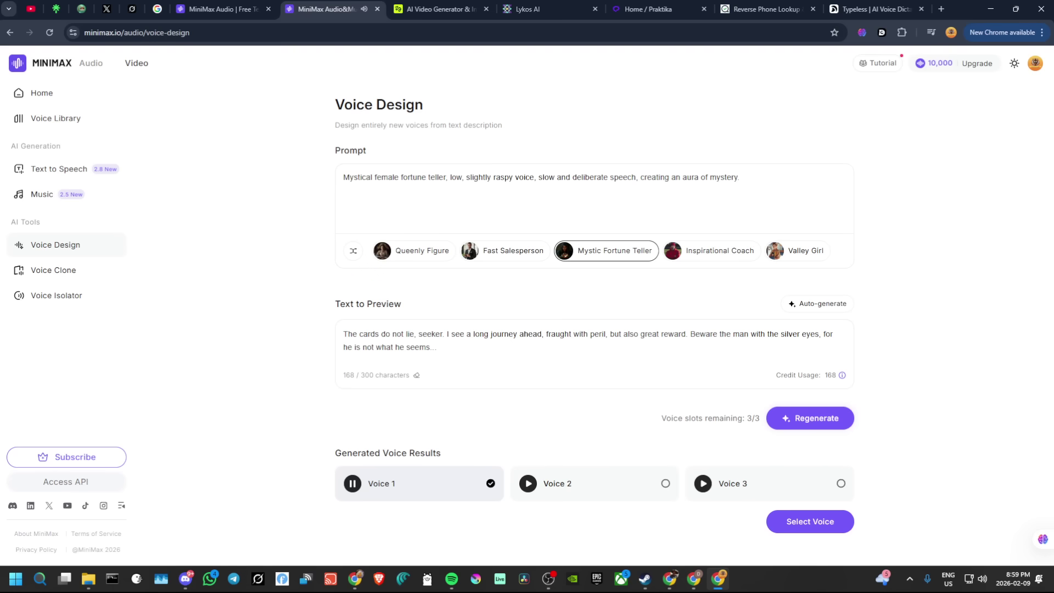
Listen to the generated Voice 2 and Voice 3, leaving Voice 3 as the chosen result
key(alt+Tab)
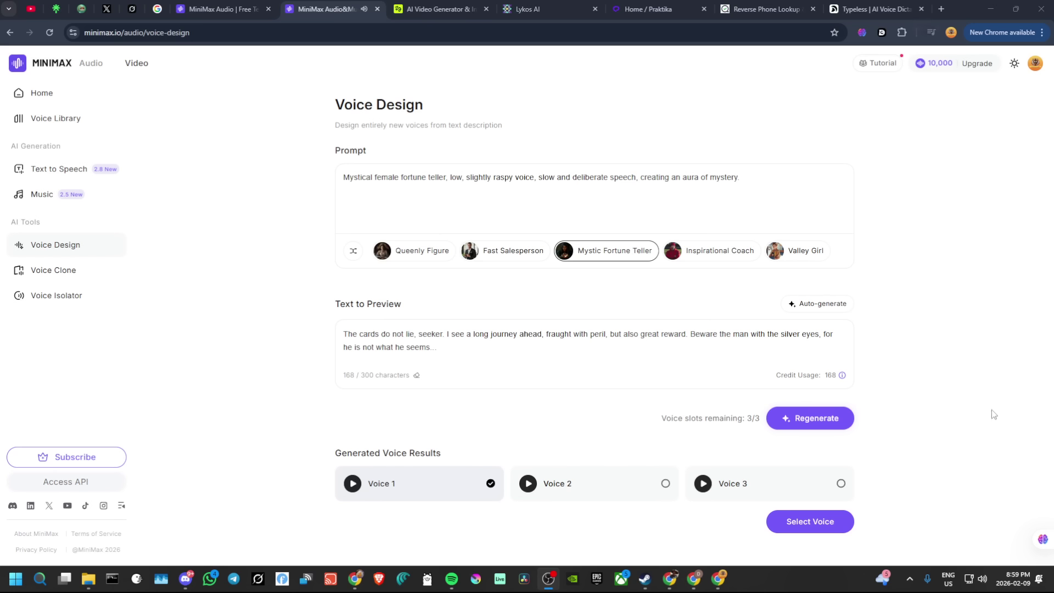
click(592, 486)
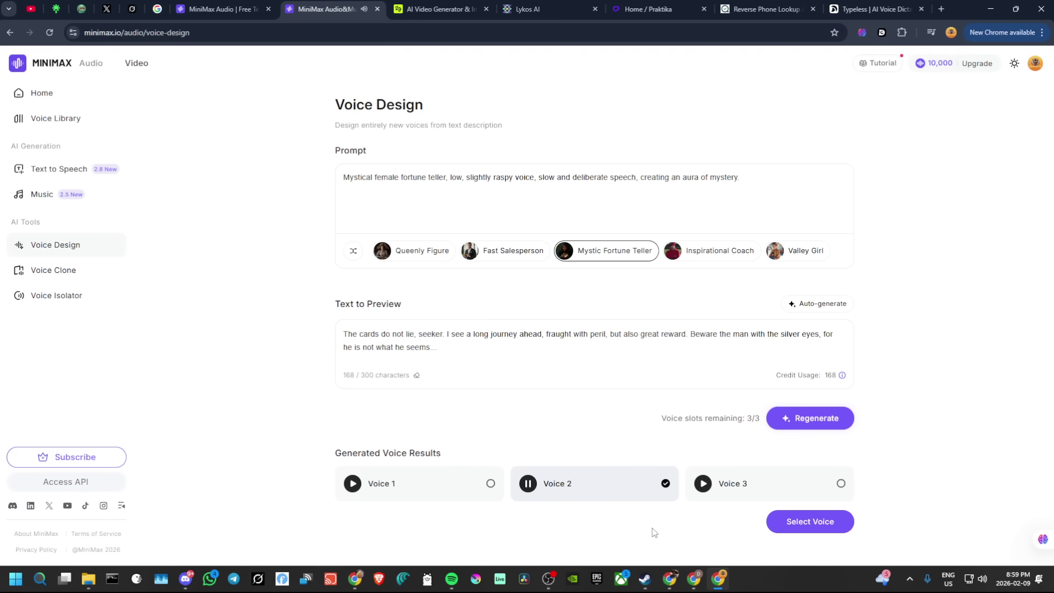
click(734, 489)
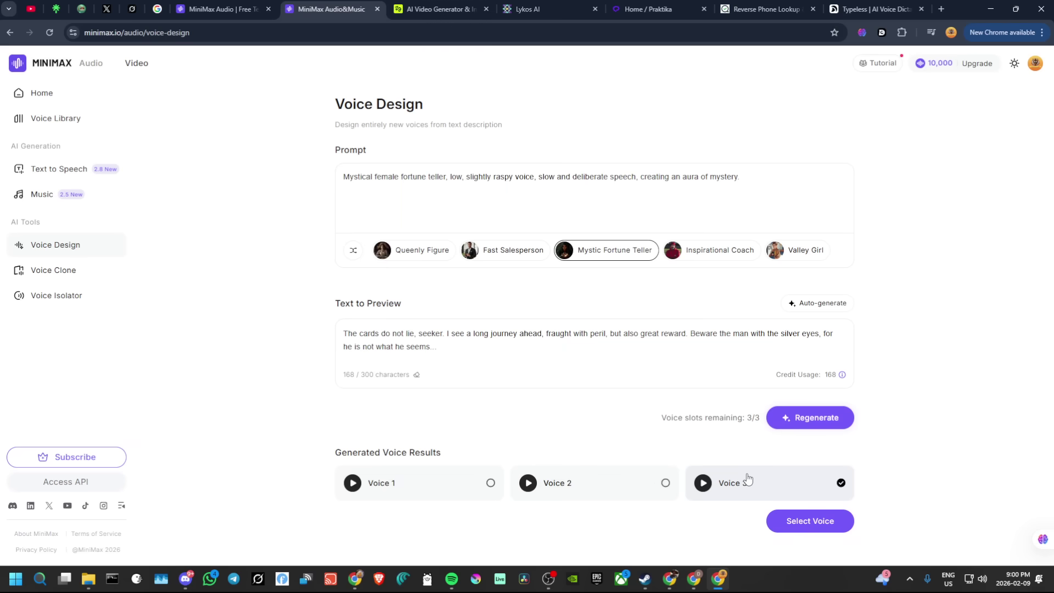
Start registering the chosen Voice 3 and name it CARMEN
click(800, 522)
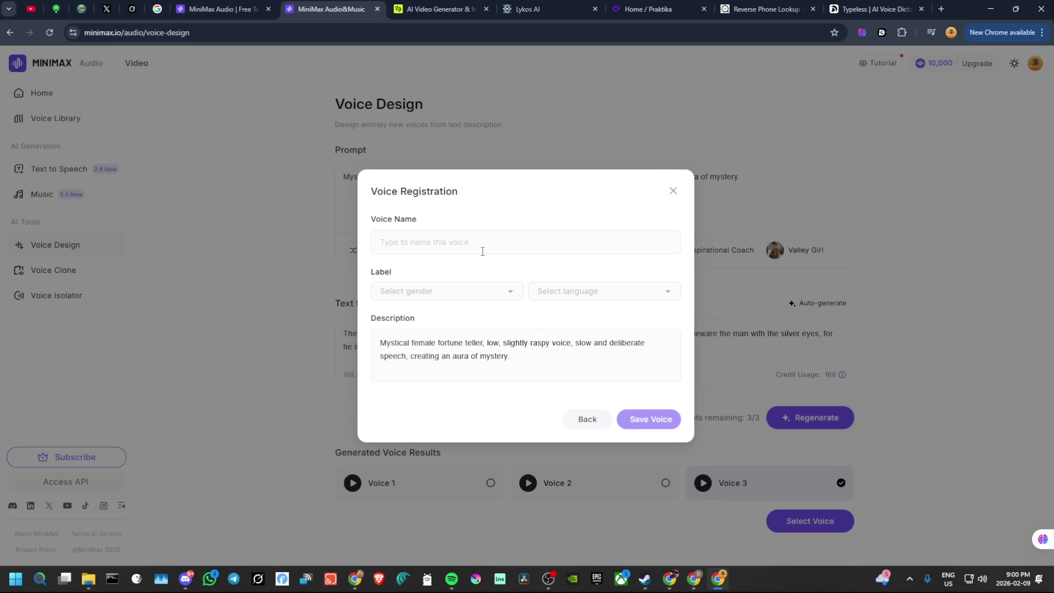
click(439, 242)
text(C)
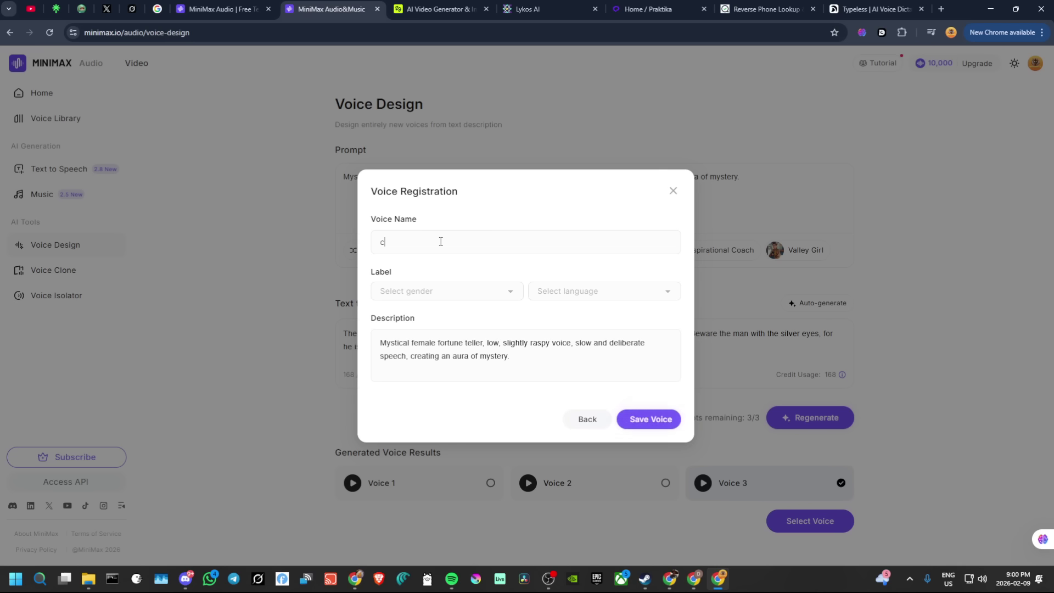
key(BackSpace)
text(CARMEN)
Label the new voice as Female and English and save it to the personal voices
click(509, 292)
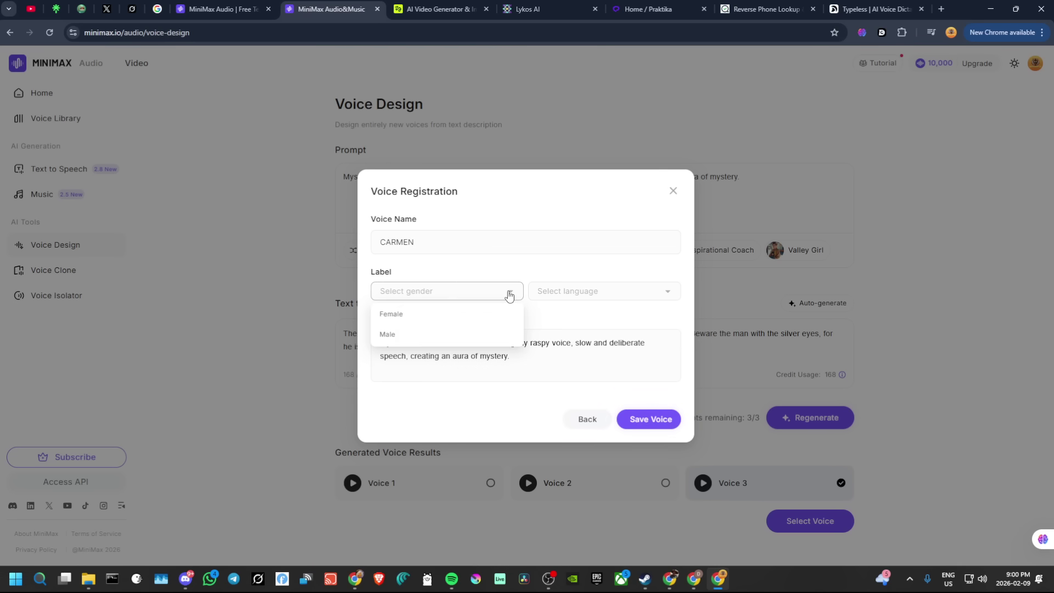
click(411, 314)
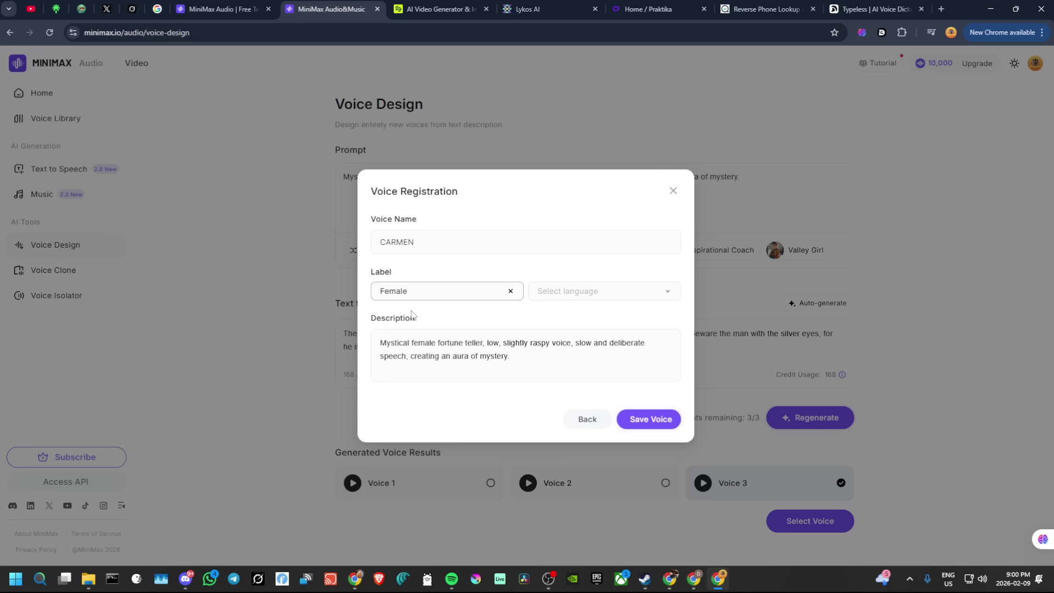
click(613, 290)
click(560, 313)
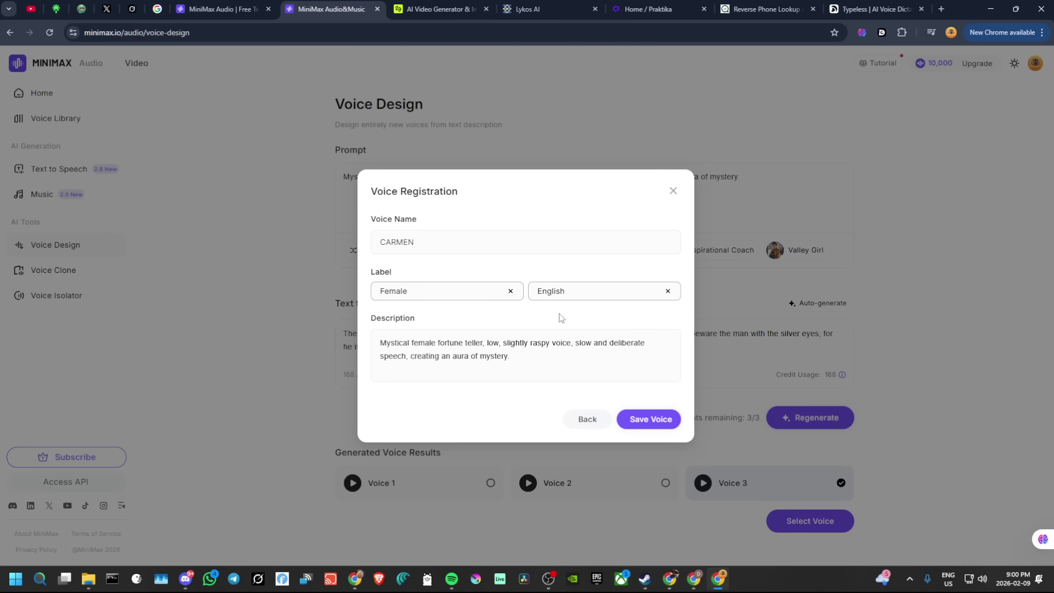
click(651, 424)
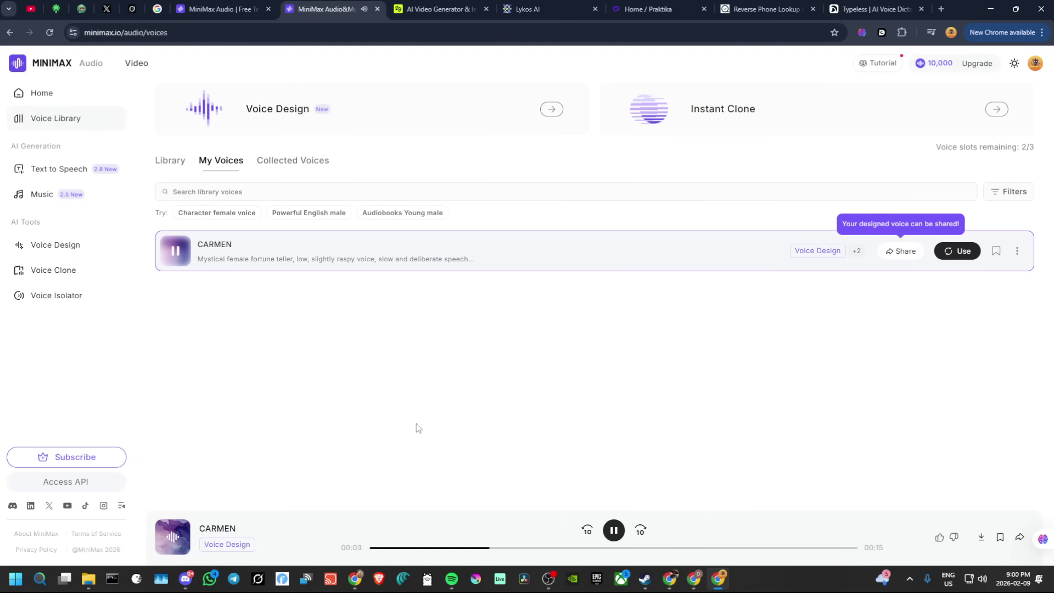
Stop the CARMEN playback and open Voice Clone to review its import, advanced and preview settings
click(176, 251)
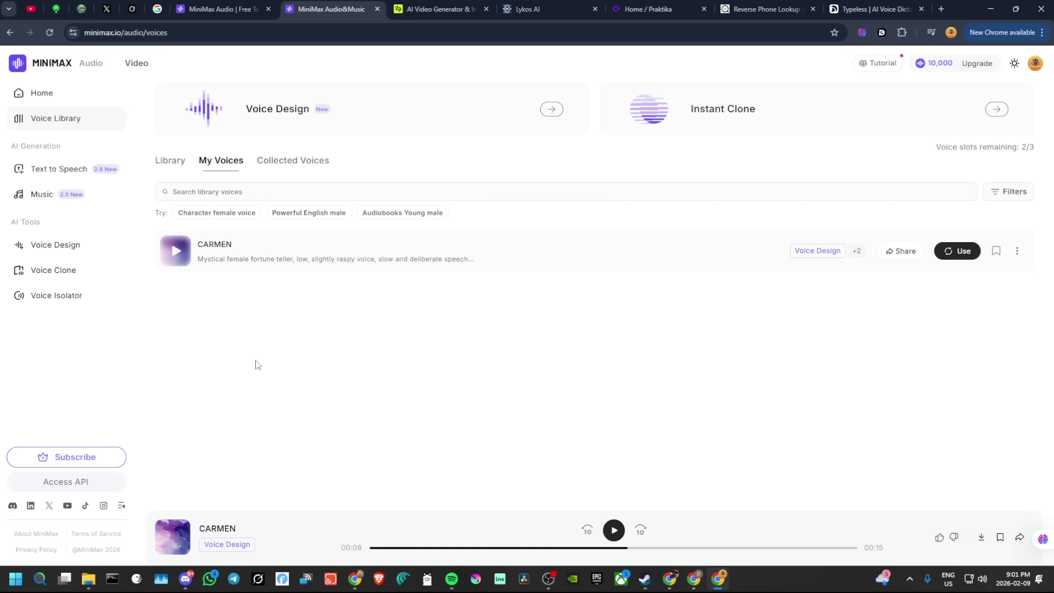
click(35, 279)
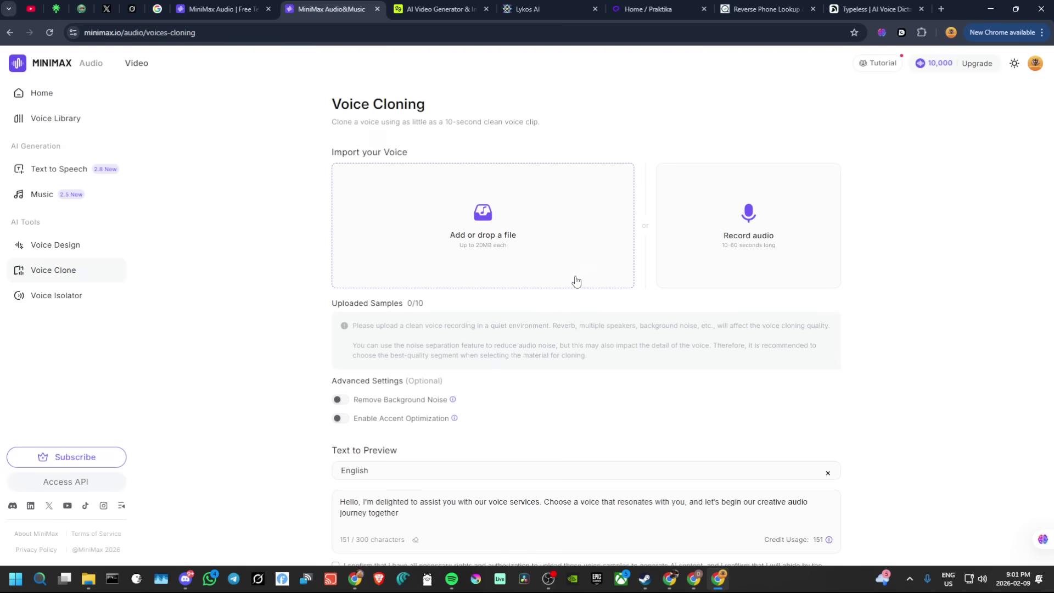
scroll(574, 280, down, 2)
scroll(576, 282, up, 1)
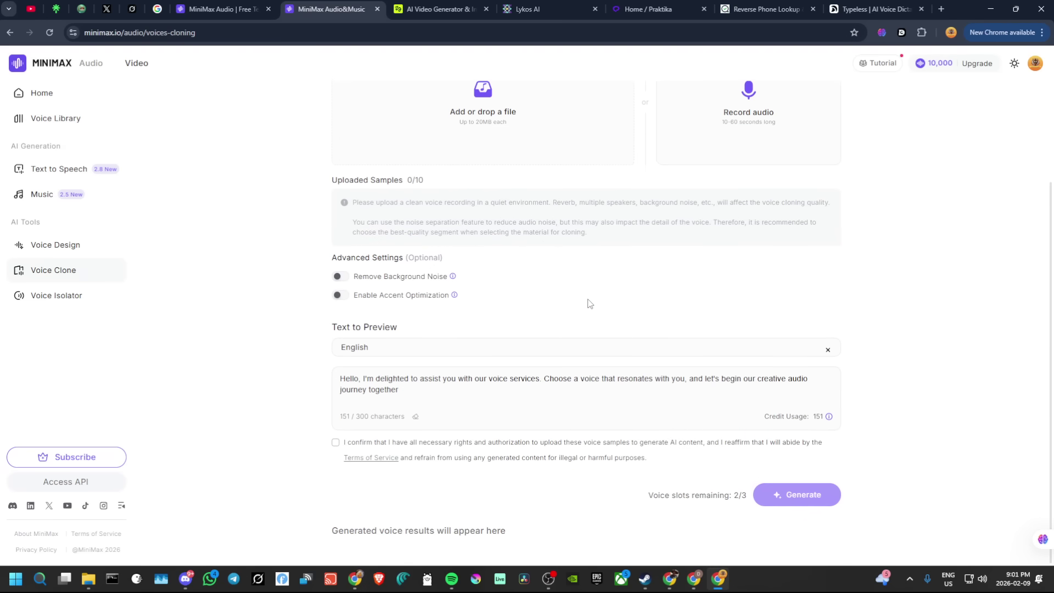
scroll(589, 303, up, 2)
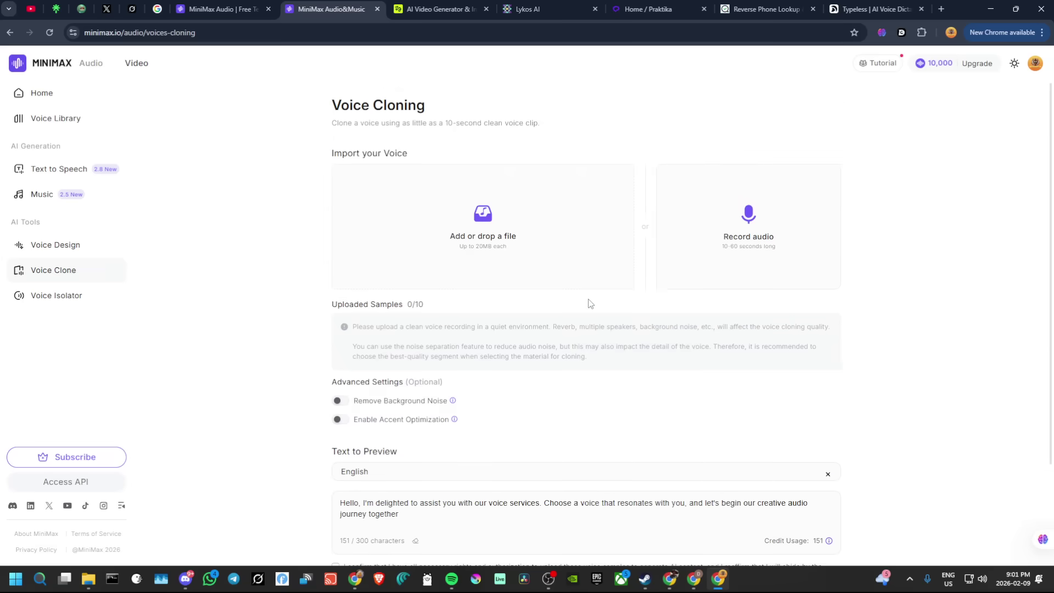
Allow microphone access while visiting the site and record a voice sample of about 51 seconds for cloning
click(745, 215)
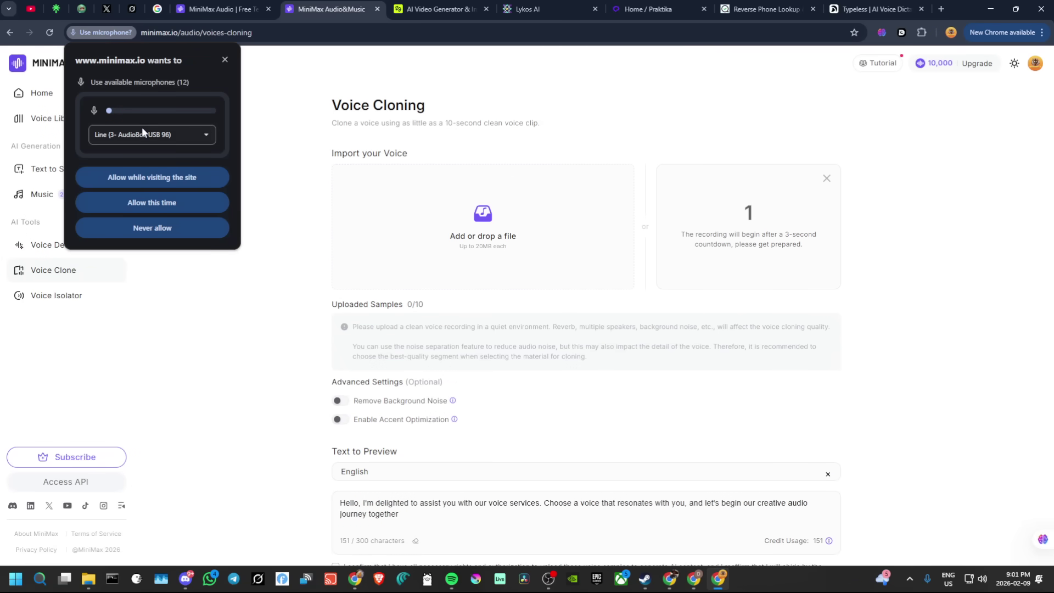
click(149, 177)
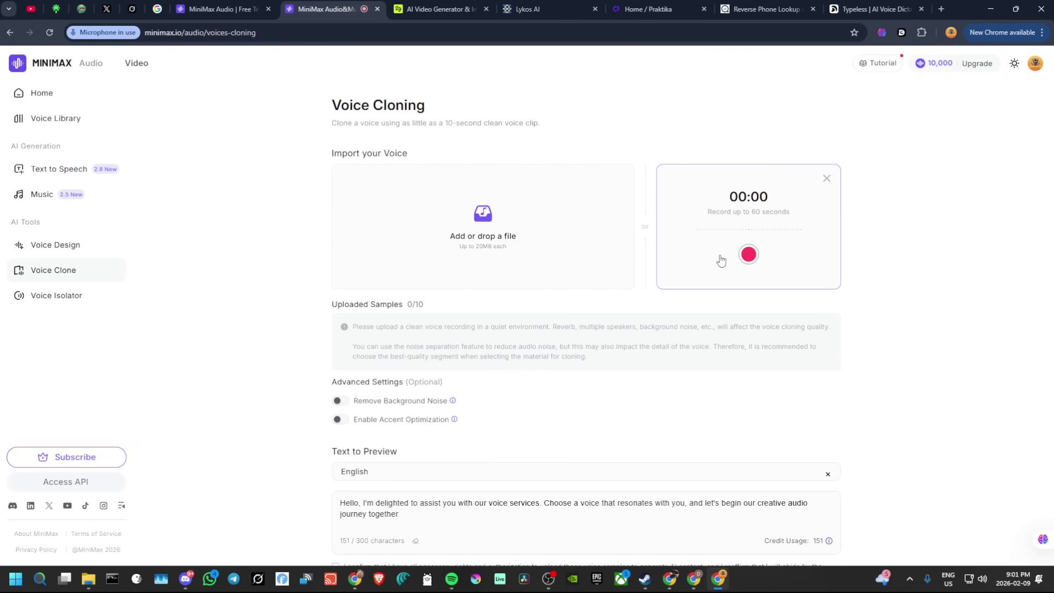
click(749, 257)
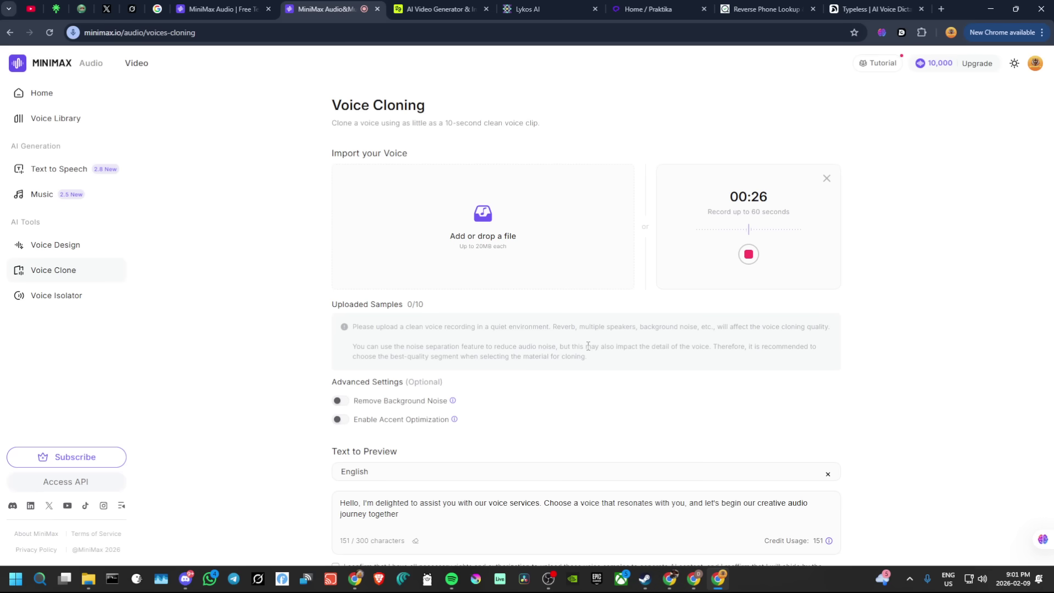
scroll(534, 394, down, 2)
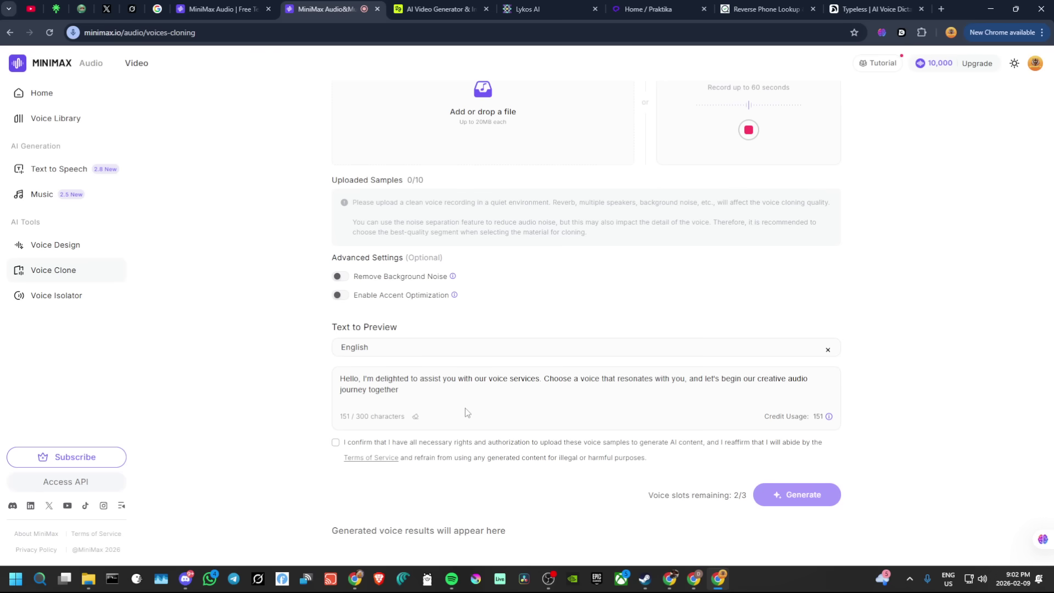
scroll(776, 261, up, 2)
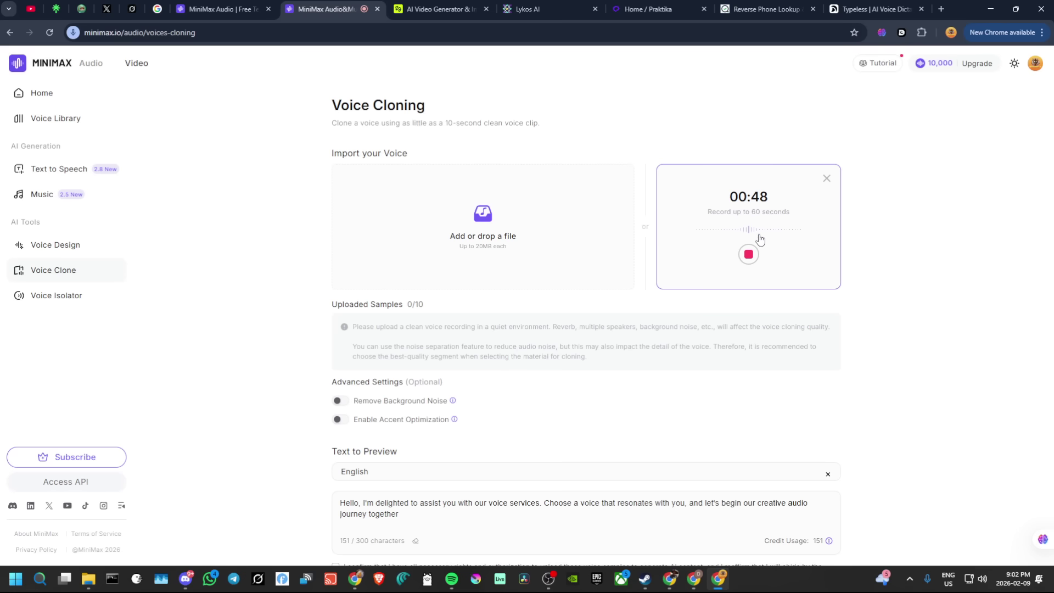
click(748, 255)
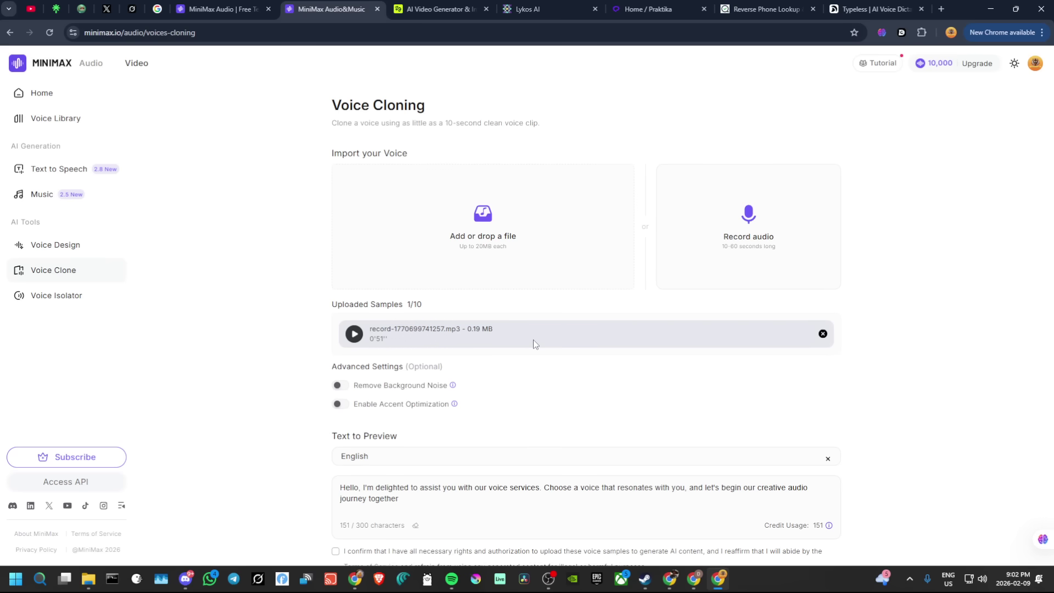
scroll(533, 339, down, 2)
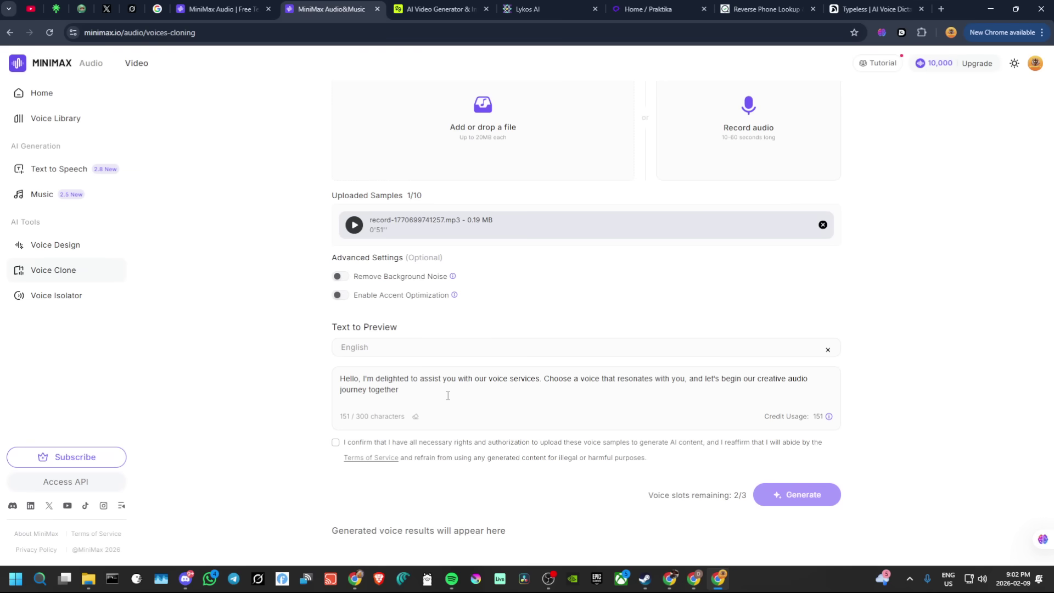
Confirm the rights to the voice sample, generate the English voice clone preview and accept it for registration
click(335, 443)
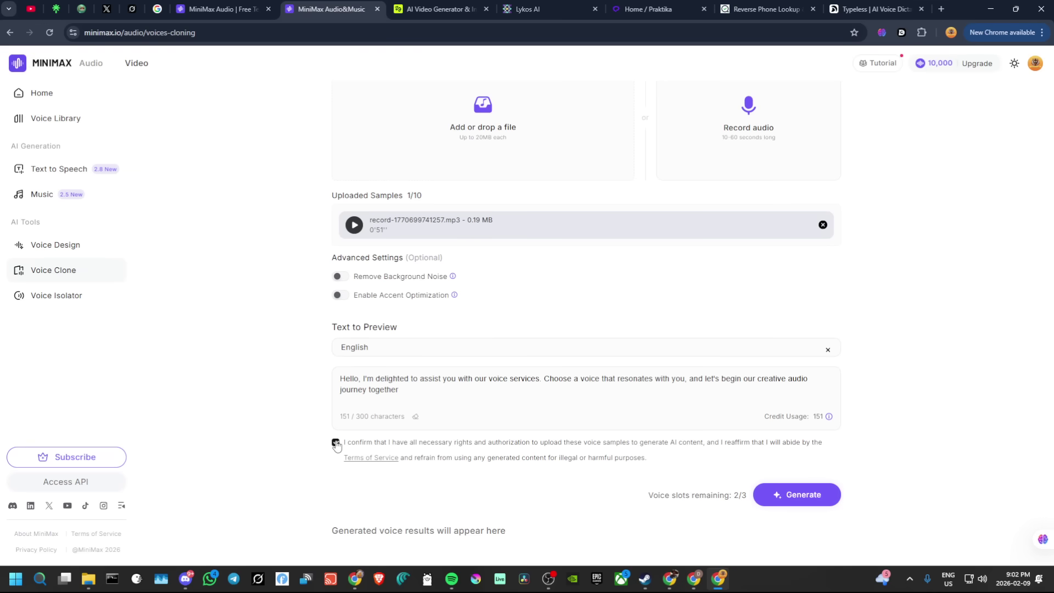
click(808, 503)
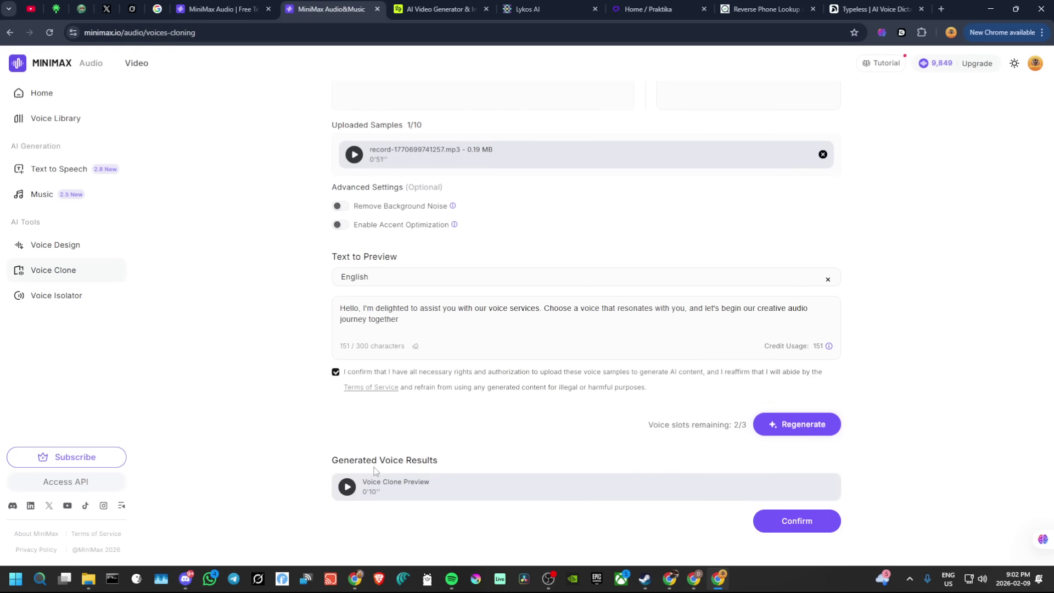
click(781, 522)
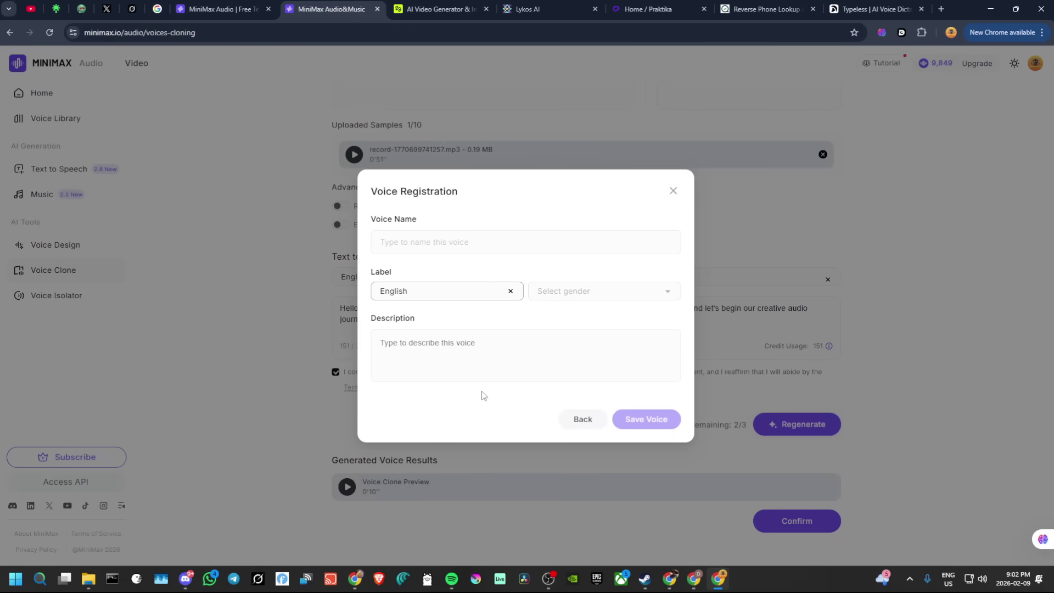
Name the cloned voice with the speaker's first name and label its gender as Male
click(431, 247)
text(DAV)
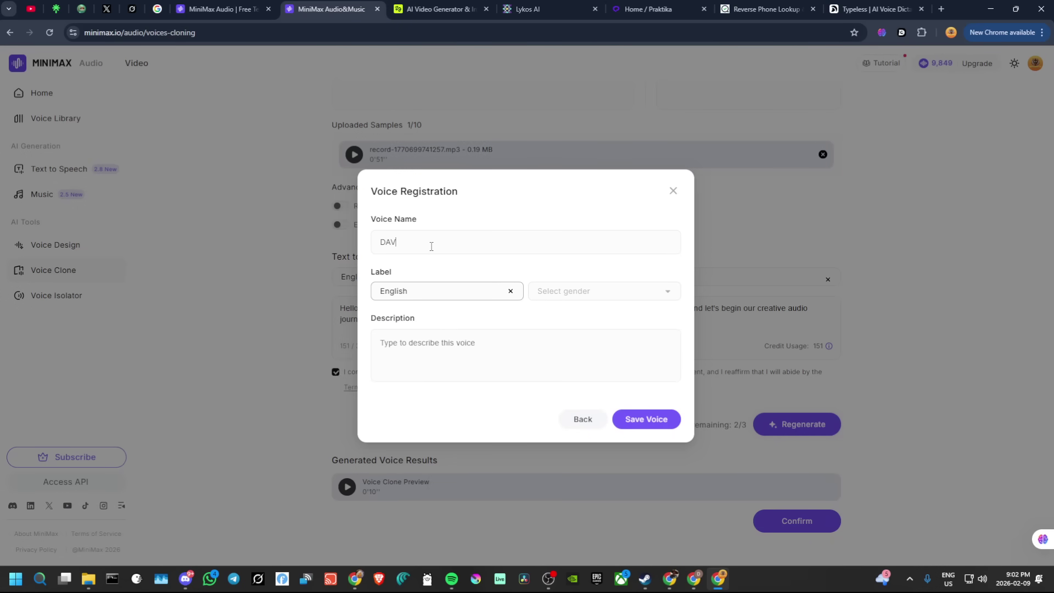
text(ID)
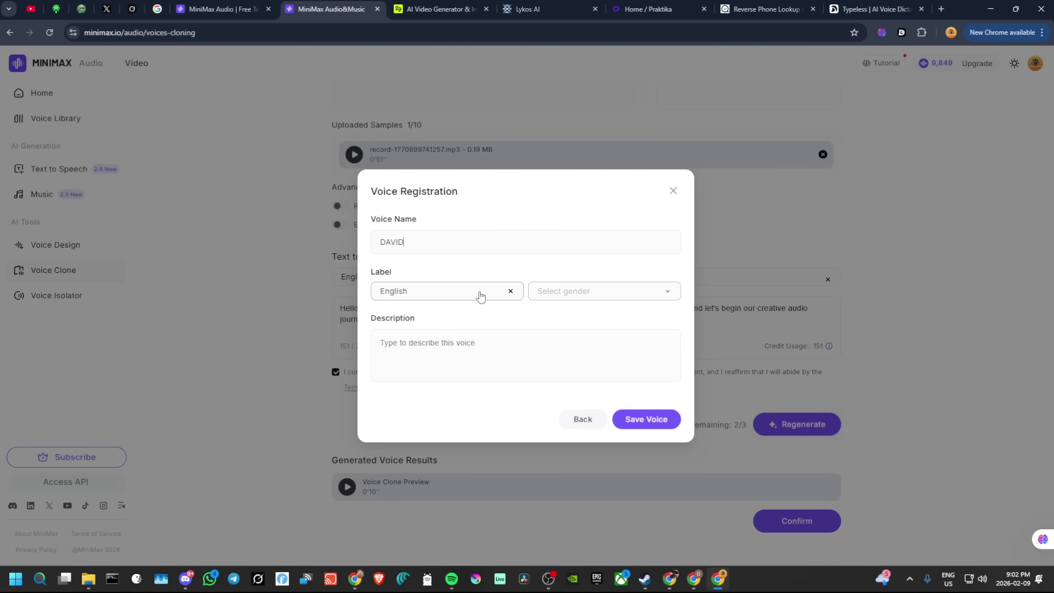
click(571, 290)
click(543, 335)
Describe the cloned voice as "MY VOICE CLONE" and save it to the personal voices
click(450, 343)
text(MY )
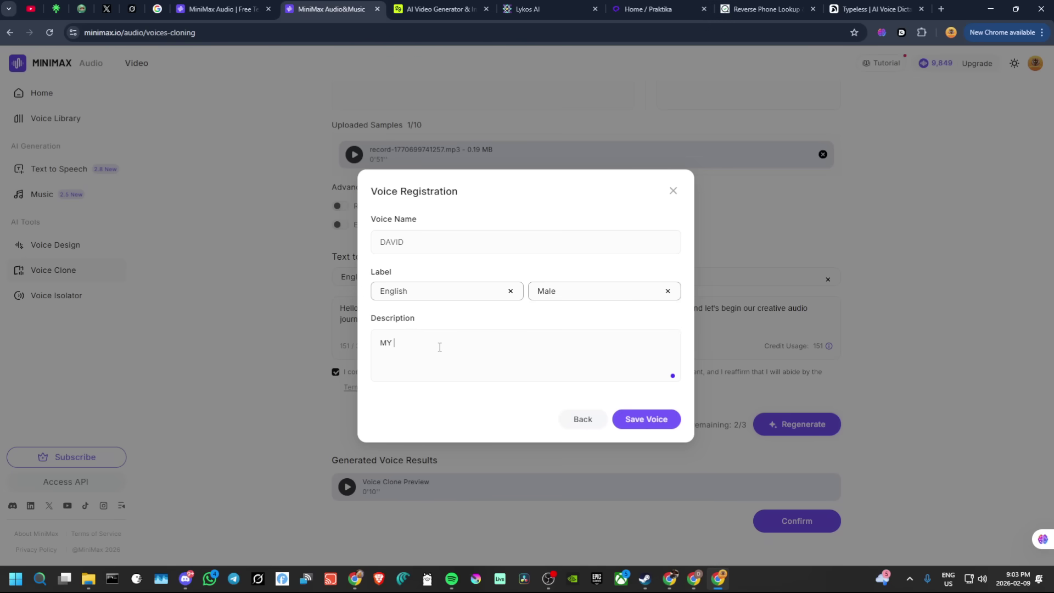
text(VOICE CLONE)
click(652, 422)
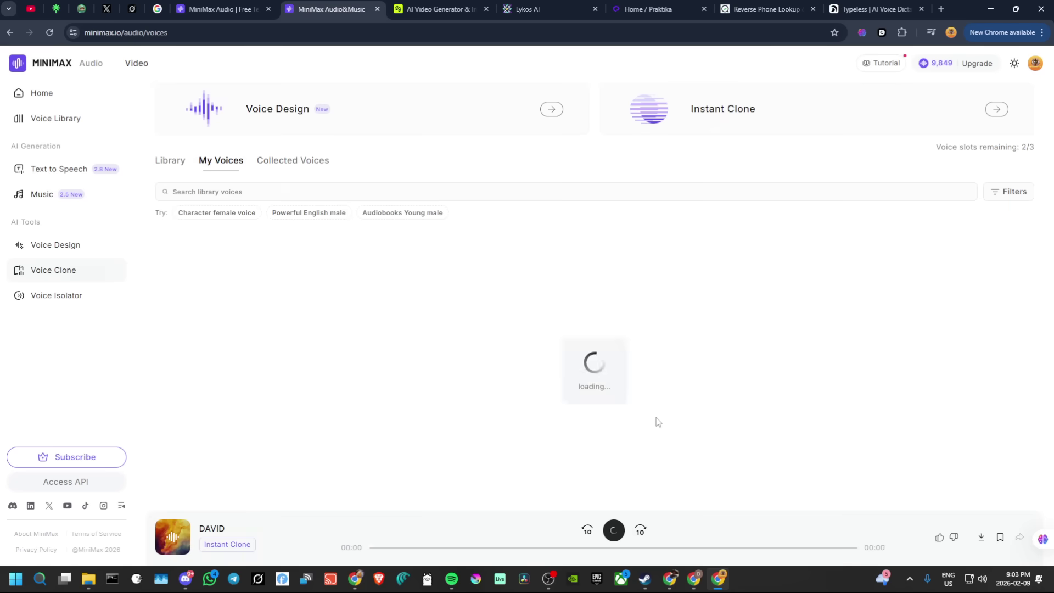